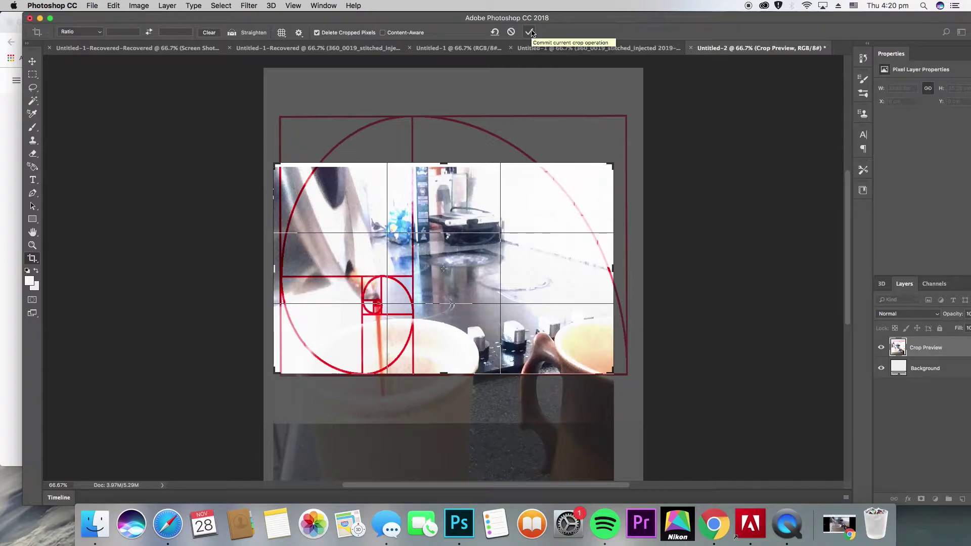
# Commit the crop to the spiral's frame, then draw and apply a second crop on the coffee photo.
pyautogui.click(530, 32)
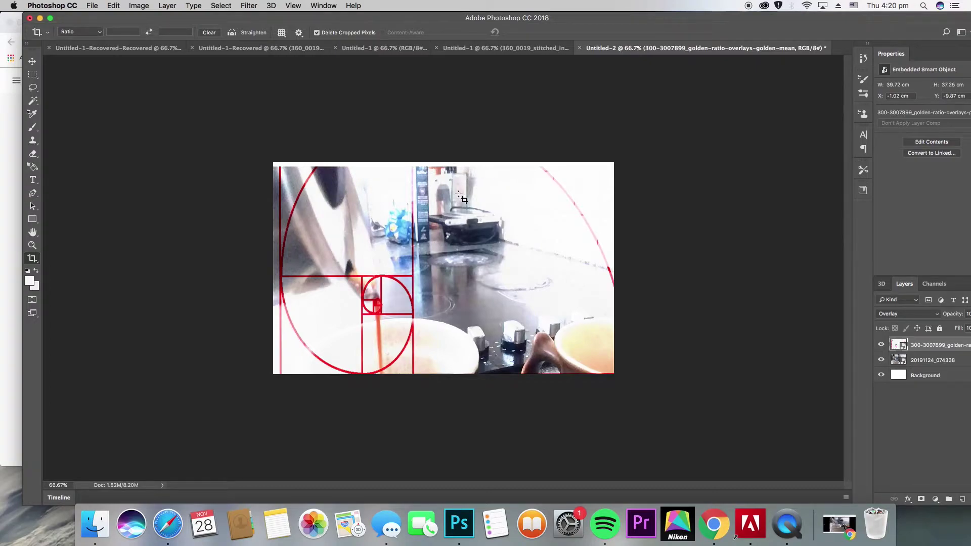
pyautogui.moveTo(481, 235); pyautogui.dragTo(523, 178)
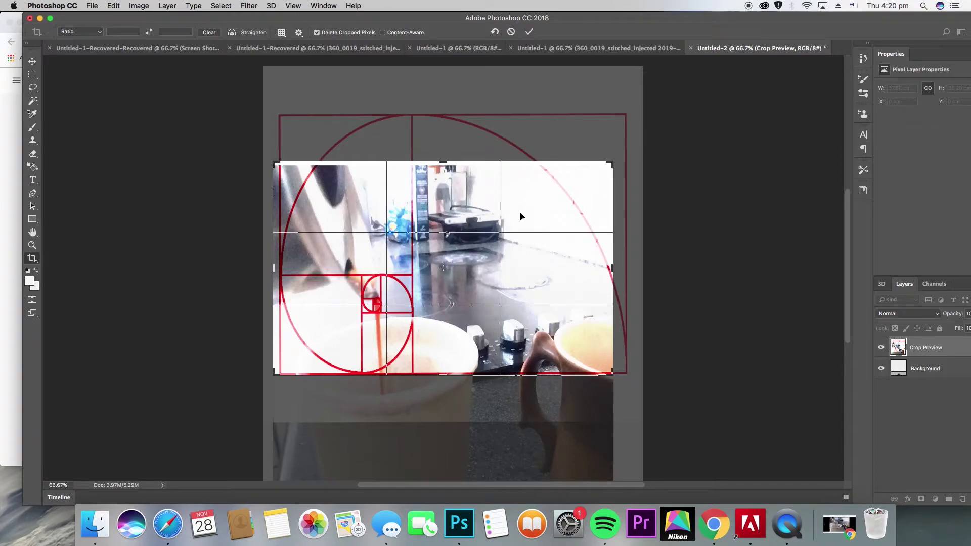
pyautogui.click(528, 33)
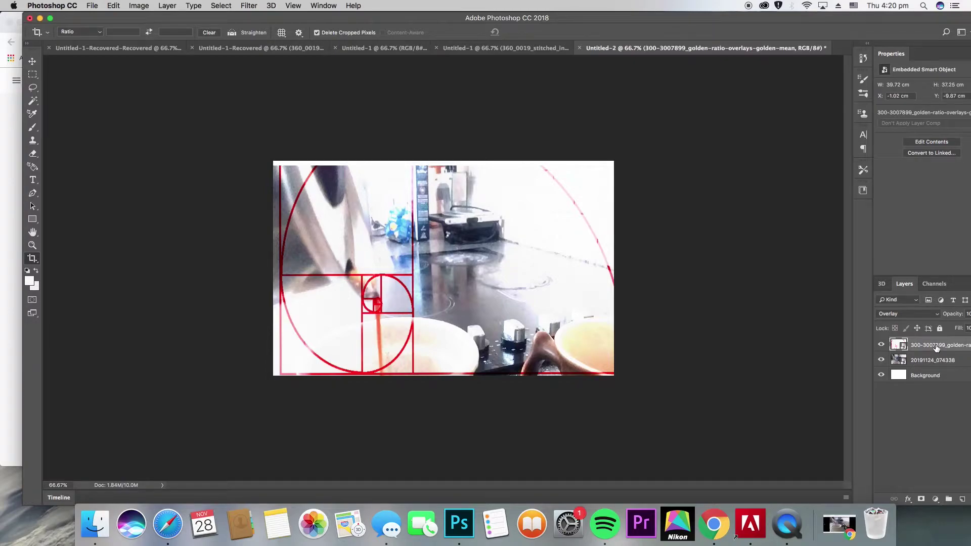
# Delete the golden-ratio overlay layer, then undo to restore it above the coffee photo.
pyautogui.press('BackSpace')
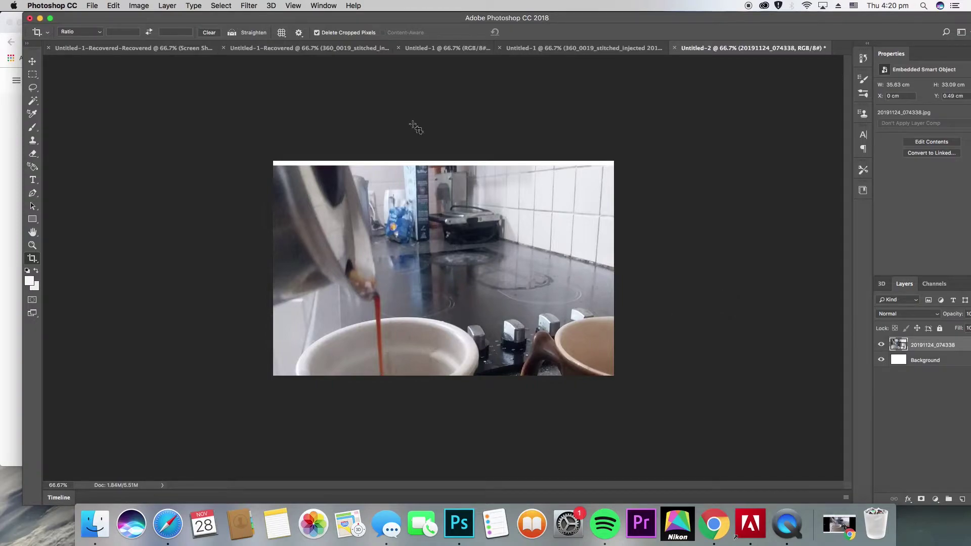
pyautogui.press('super')
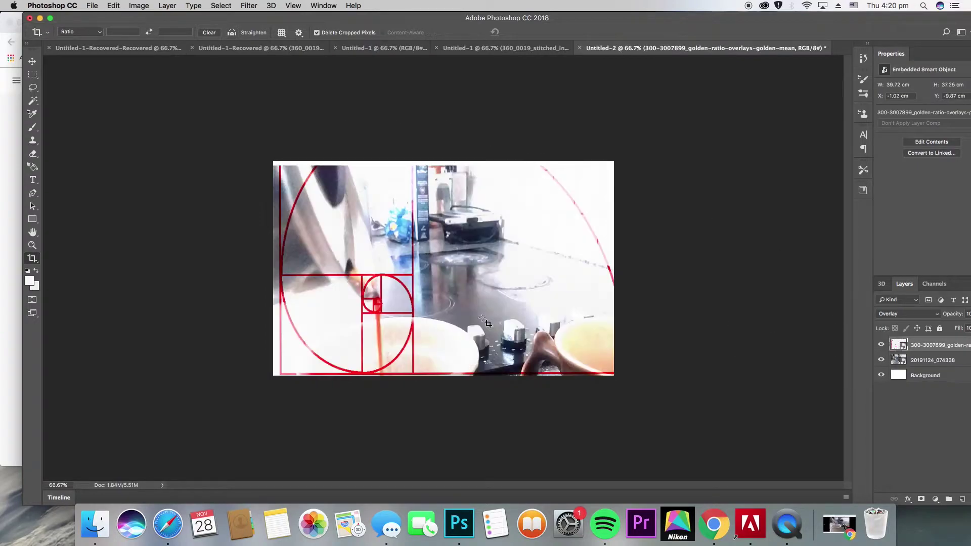
pyautogui.click(32, 61)
# Nudge the golden-ratio spiral overlay a few pixels up to Y −10.47 cm.
pyautogui.moveTo(481, 244); pyautogui.dragTo(479, 239)
pyautogui.click(931, 360)
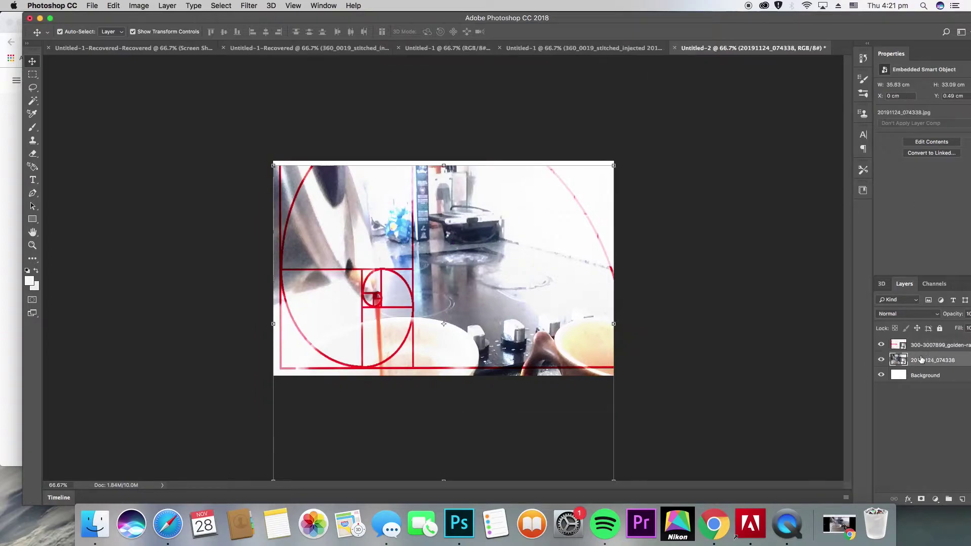
pyautogui.moveTo(275, 224)
pyautogui.mouseDown()
pyautogui.moveTo(277, 213)
pyautogui.moveTo(275, 222)
pyautogui.mouseUp()
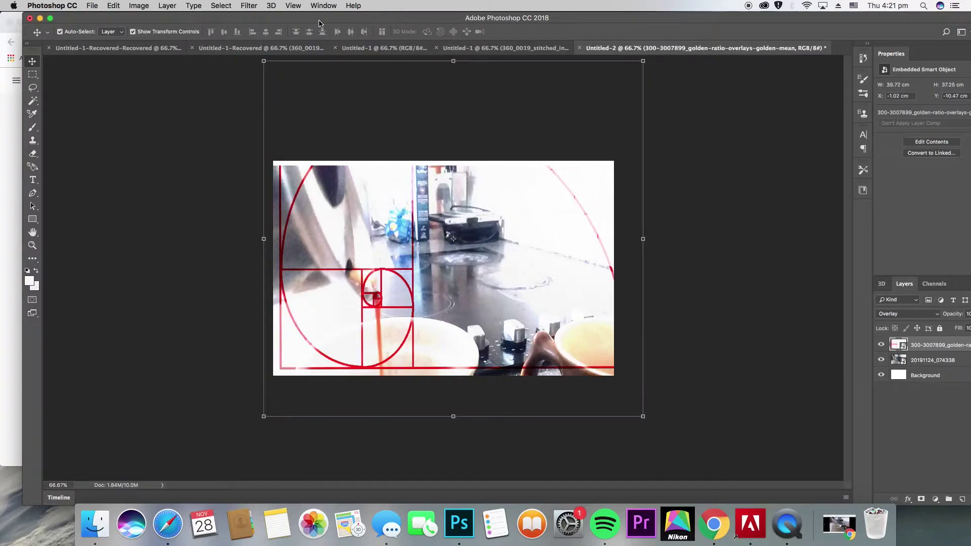
pyautogui.moveTo(323, 20); pyautogui.dragTo(340, 20)
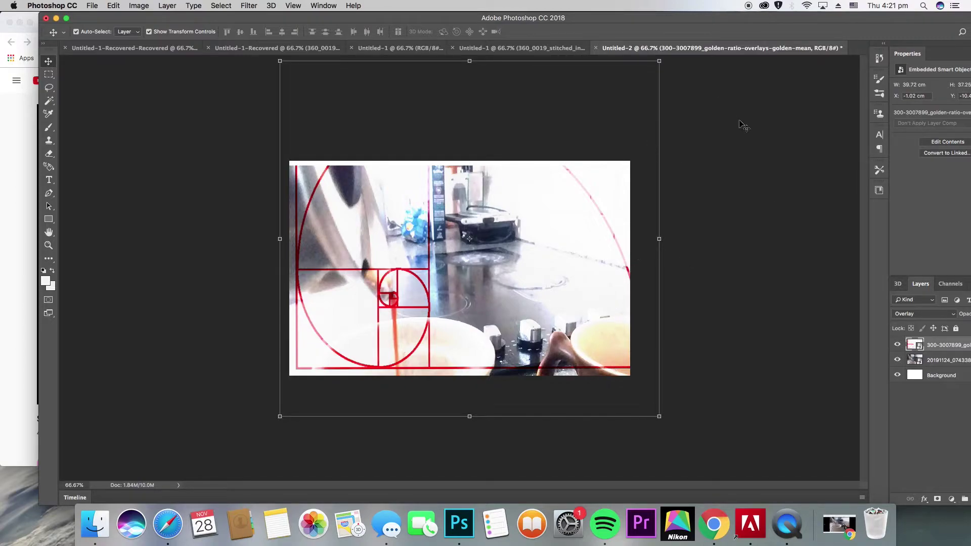
# Narrow the crop box from left and right to about 25.22 × 21.55 cm.
pyautogui.click(797, 167)
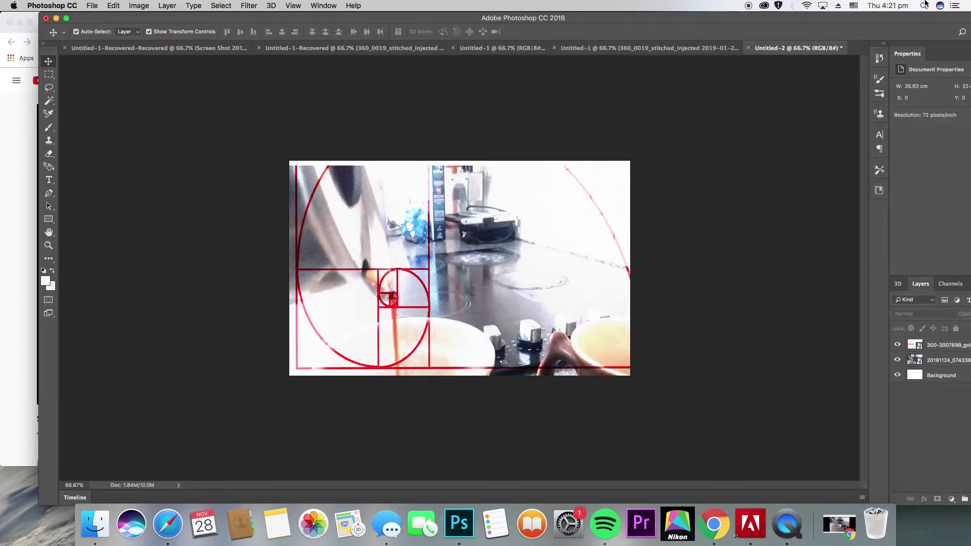
pyautogui.click(962, 32)
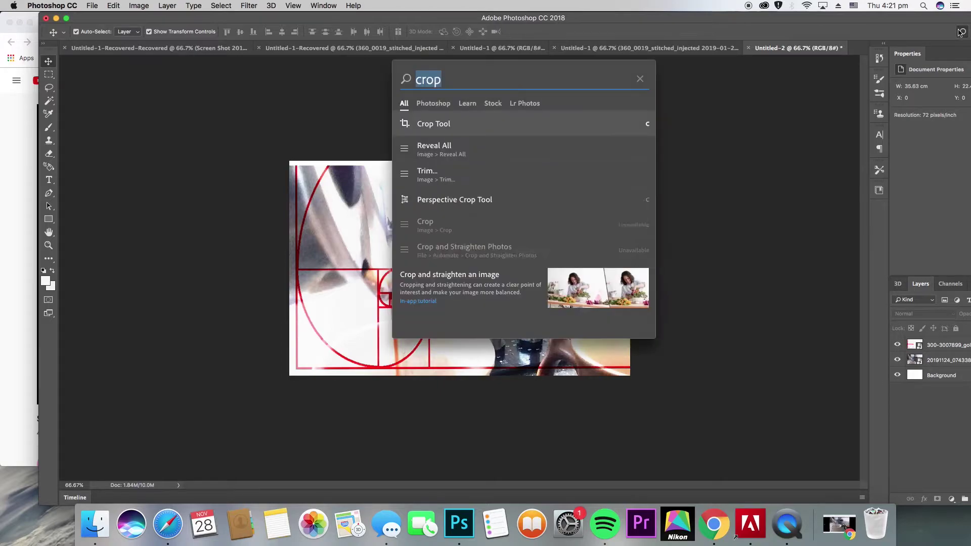
pyautogui.press('Return')
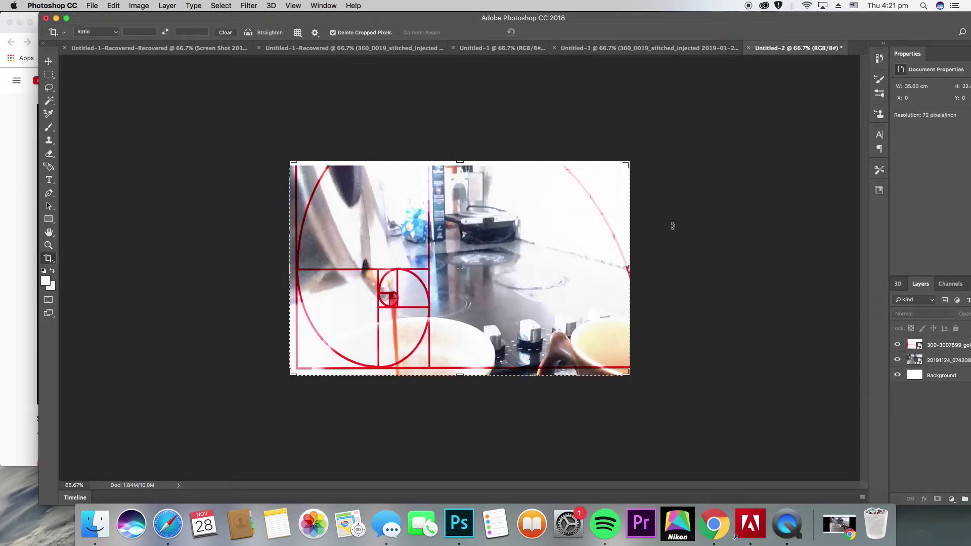
pyautogui.moveTo(629, 375)
pyautogui.mouseDown()
pyautogui.moveTo(620, 364)
pyautogui.moveTo(625, 371)
pyautogui.mouseUp()
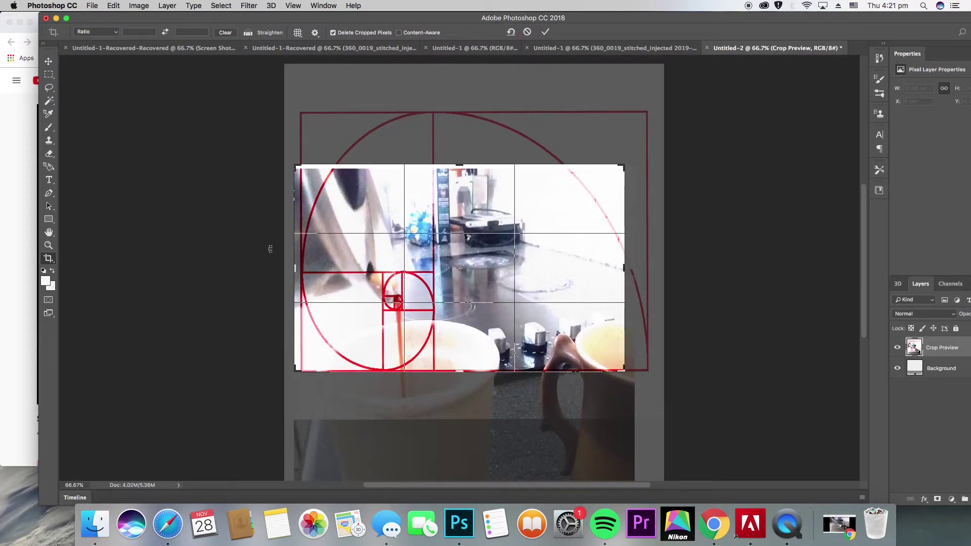
pyautogui.moveTo(298, 269); pyautogui.dragTo(301, 269)
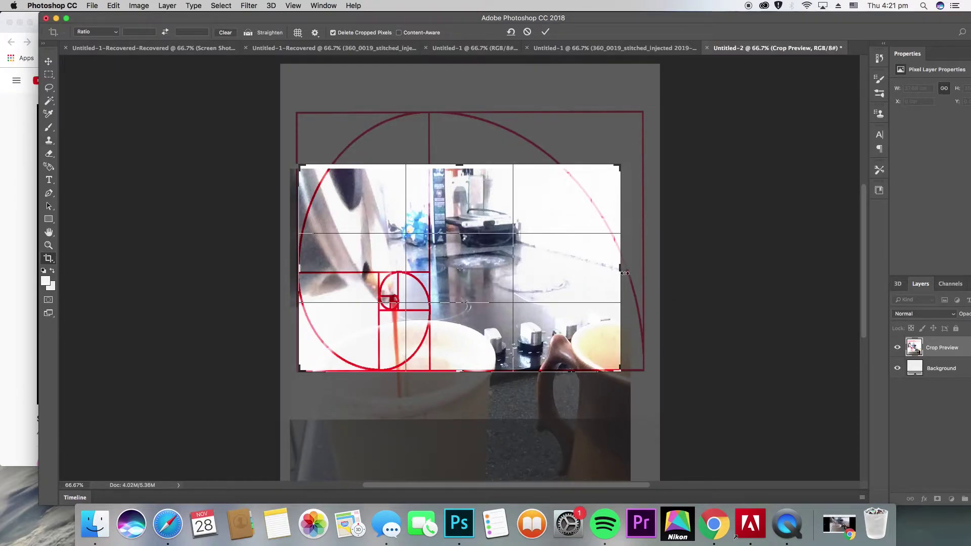
pyautogui.moveTo(621, 269); pyautogui.dragTo(583, 272)
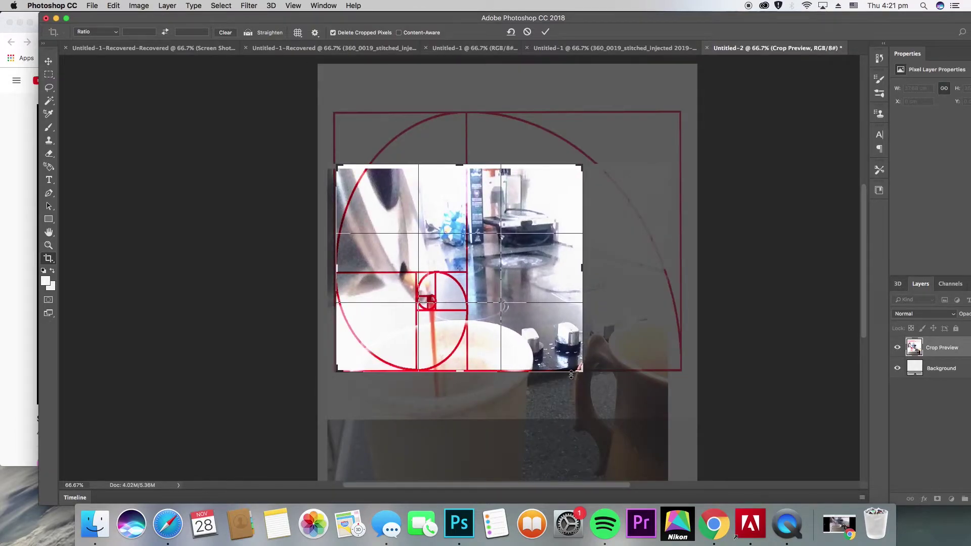
pyautogui.moveTo(579, 368); pyautogui.dragTo(577, 368)
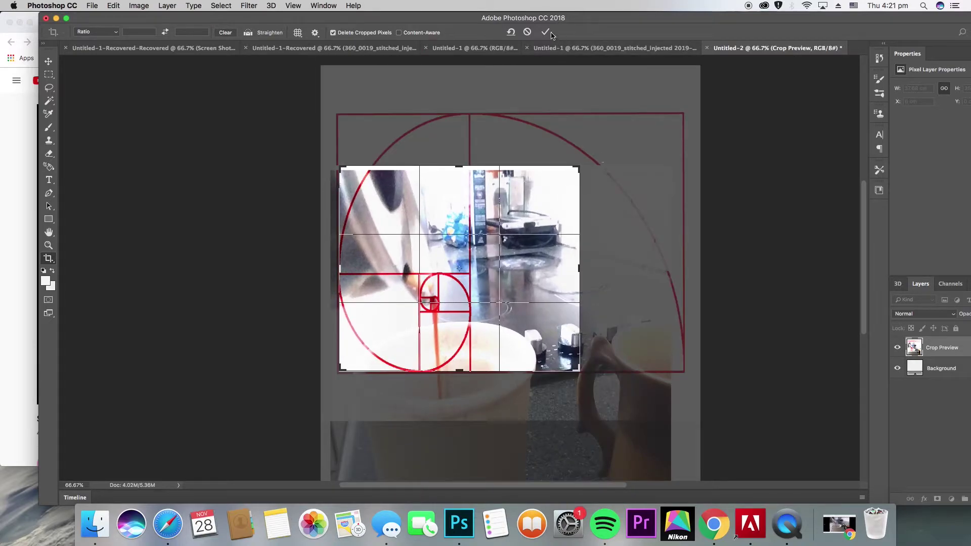
# Apply the narrower crop and delete the golden-ratio overlay layer.
pyautogui.click(545, 32)
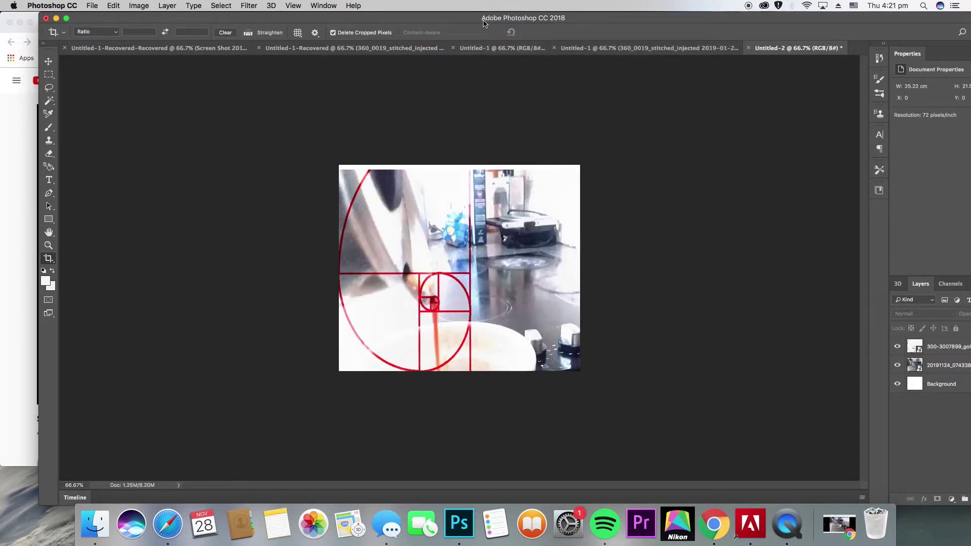
pyautogui.click(941, 353)
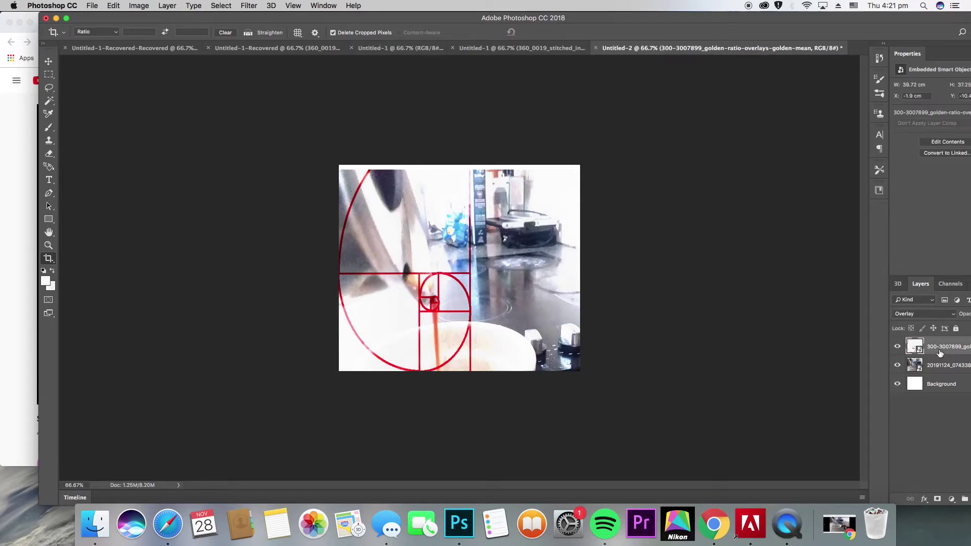
pyautogui.press('BackSpace')
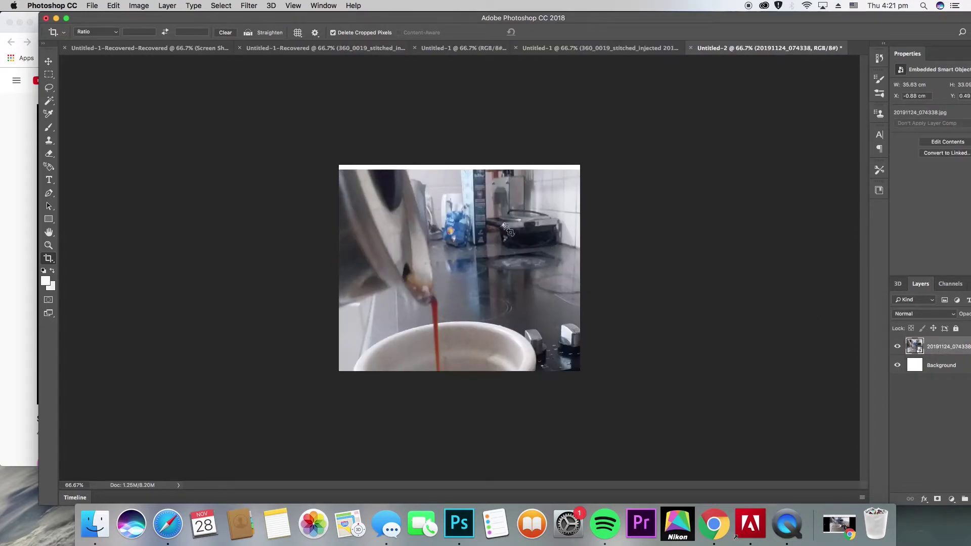
# Move the coffee photo up to the top of the canvas.
pyautogui.click(50, 64)
pyautogui.moveTo(465, 290); pyautogui.dragTo(472, 275)
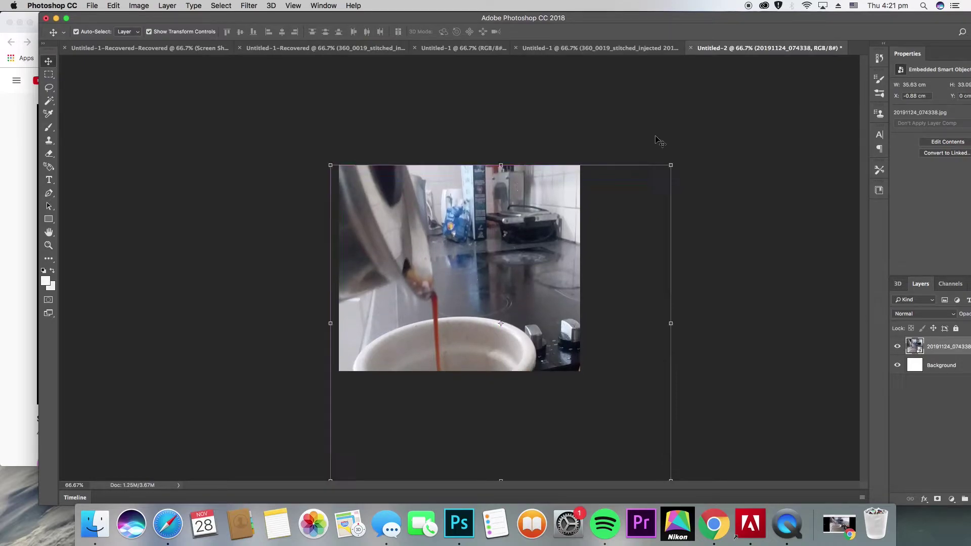
pyautogui.click(484, 97)
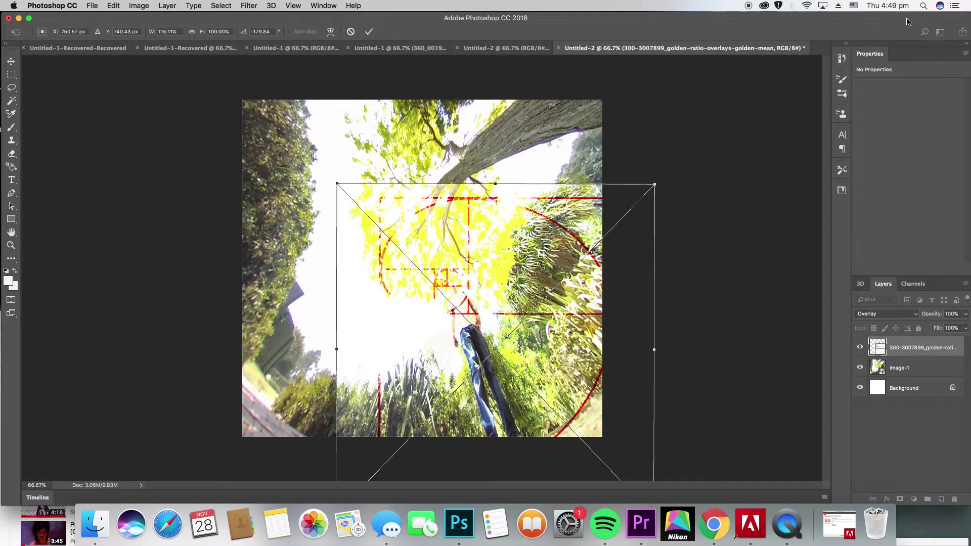
# Commit the overlay's roughly −180° rotation and 115% width transform.
pyautogui.click(369, 32)
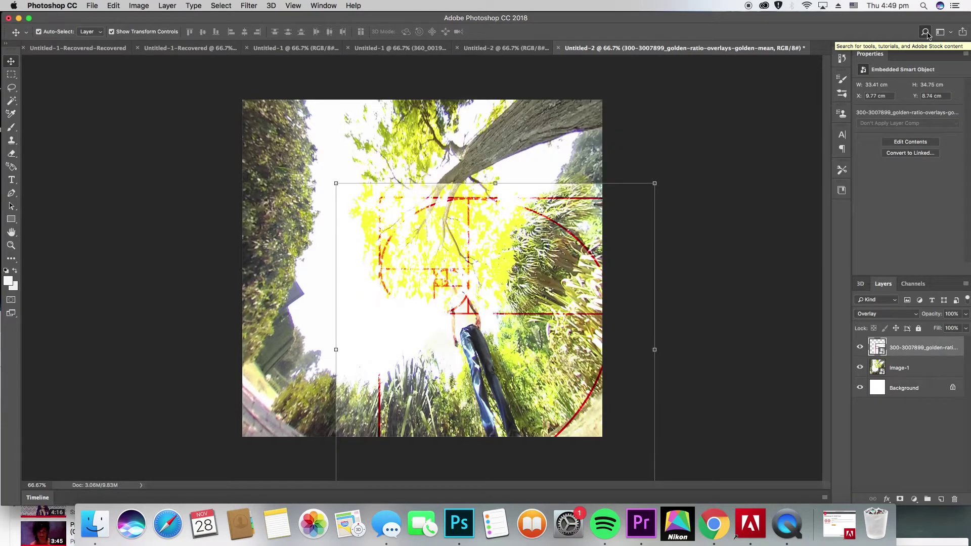
# Crop the tree photo from the top-left to about 25.58 × 27.20 cm around the spiral.
pyautogui.click(925, 32)
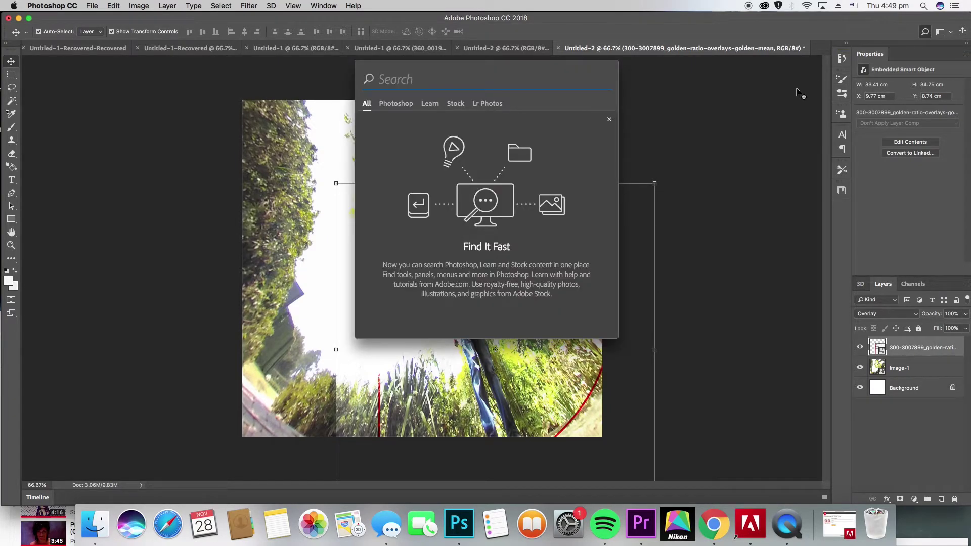
pyautogui.write('crop')
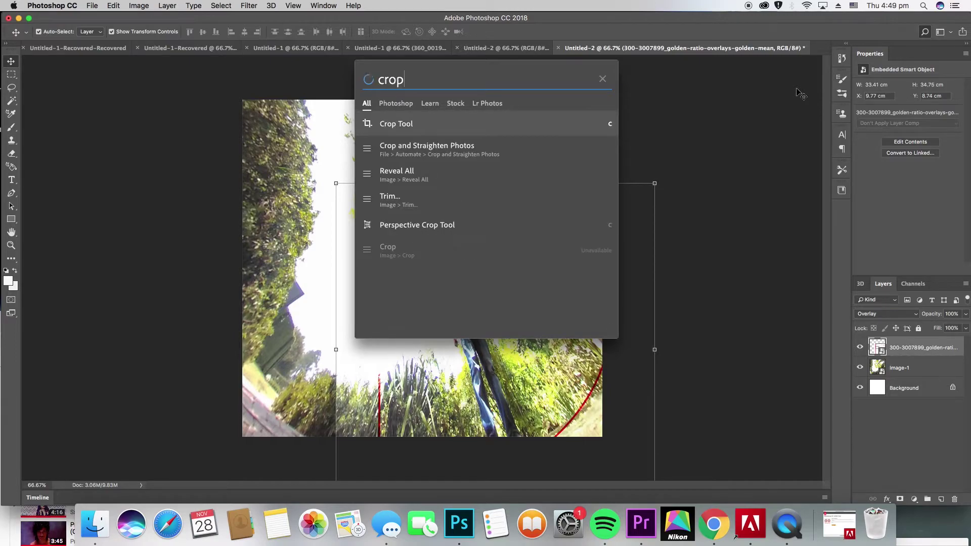
pyautogui.click(482, 131)
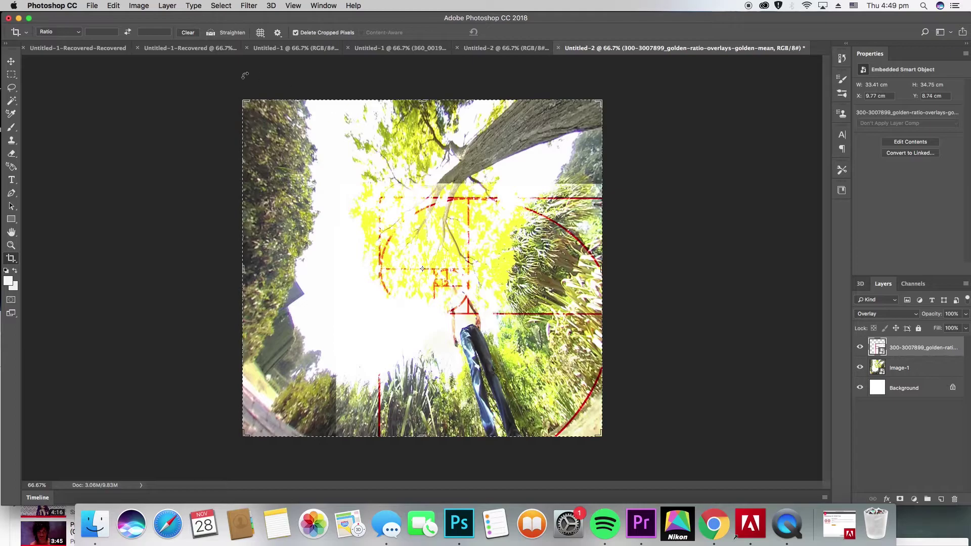
pyautogui.moveTo(246, 103); pyautogui.dragTo(303, 143)
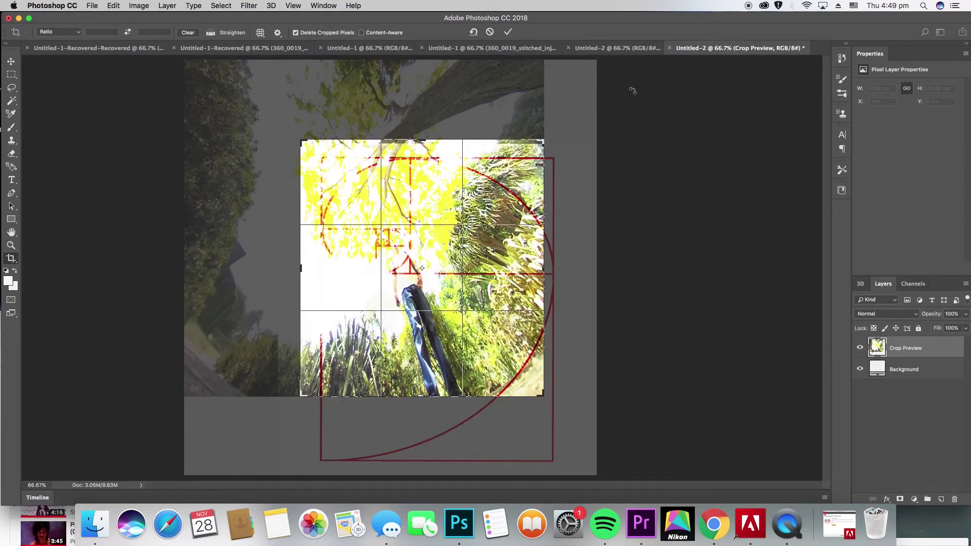
pyautogui.click(507, 32)
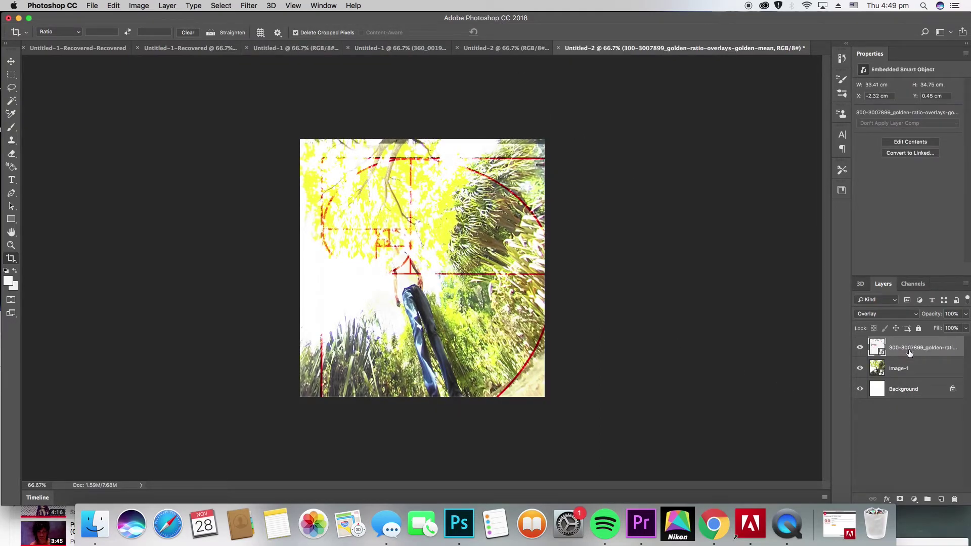
# Restore the deleted overlay and move it to X −1.48 cm, Y 1.23 cm.
pyautogui.press('BackSpace')
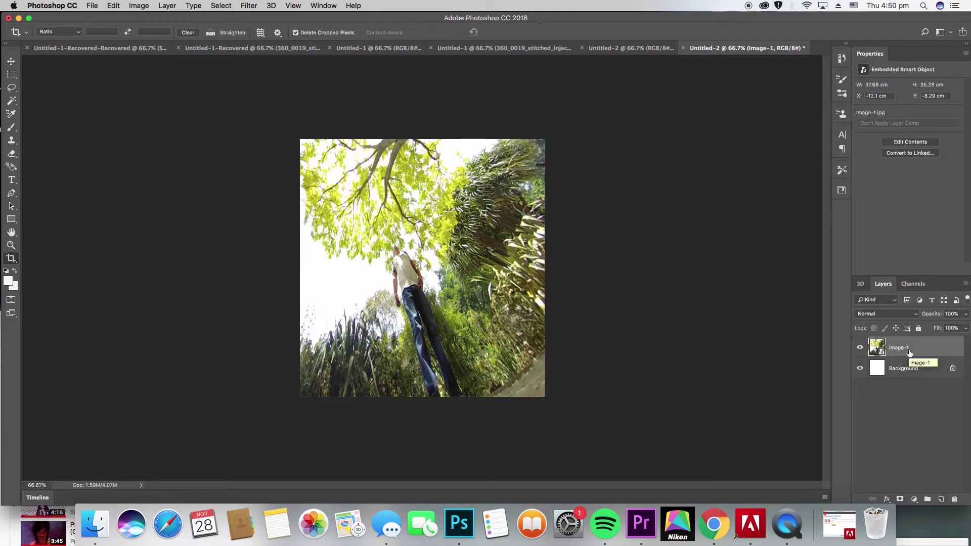
pyautogui.press('super+z')
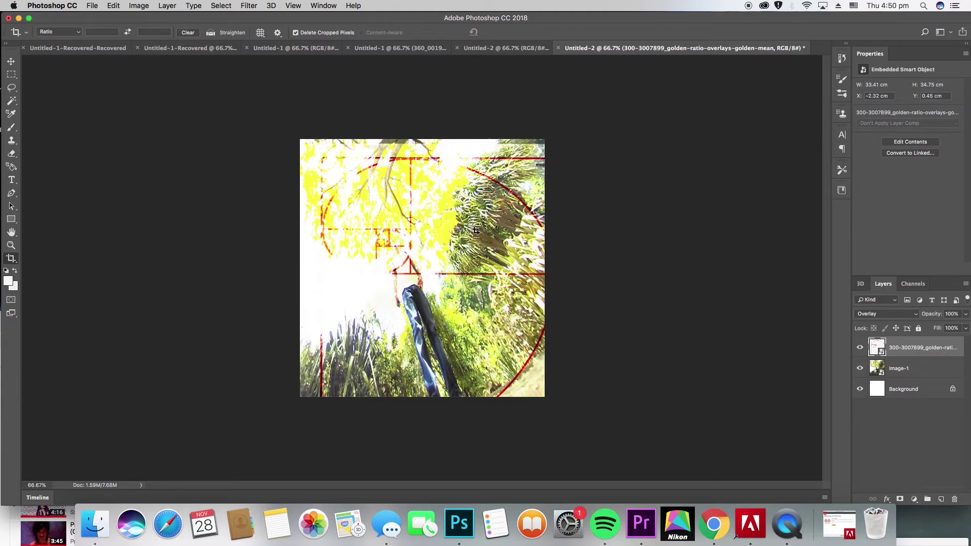
pyautogui.click(10, 62)
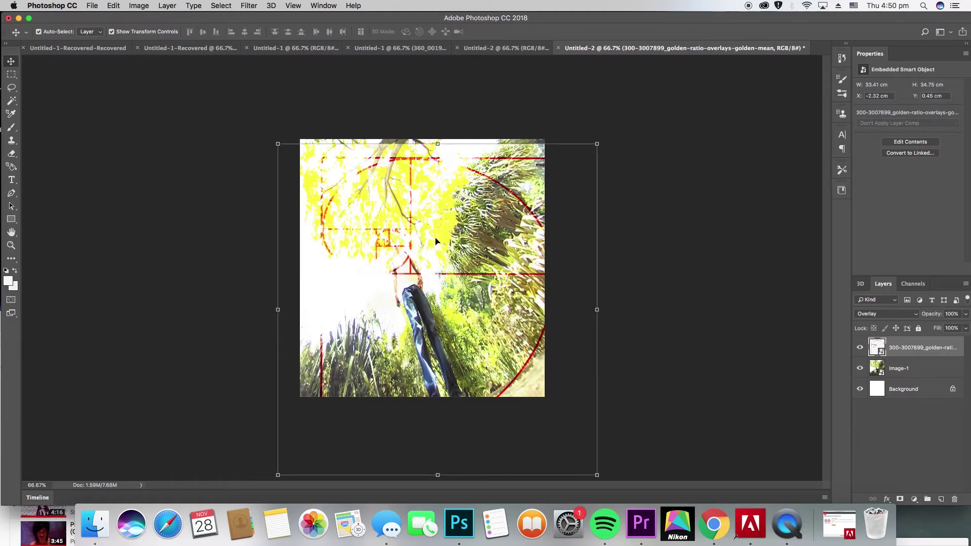
pyautogui.moveTo(439, 241); pyautogui.dragTo(445, 250)
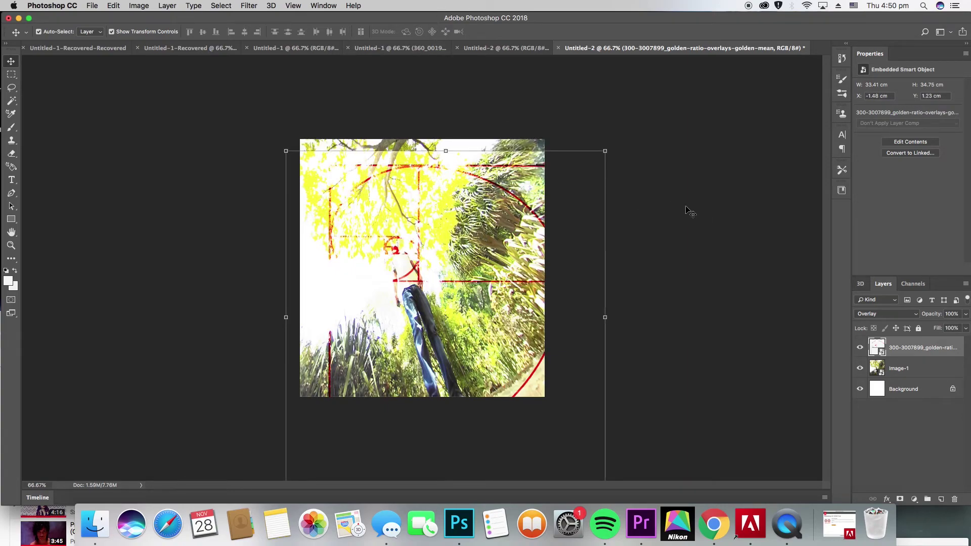
# Apply a tighter crop to the garden photo, lowering the top edge and trimming the left side.
pyautogui.click(690, 211)
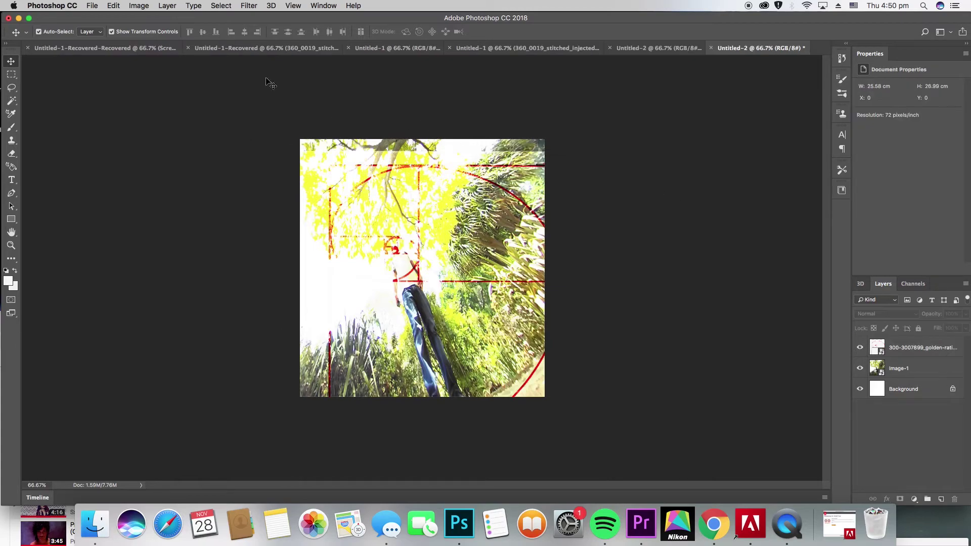
pyautogui.click(925, 32)
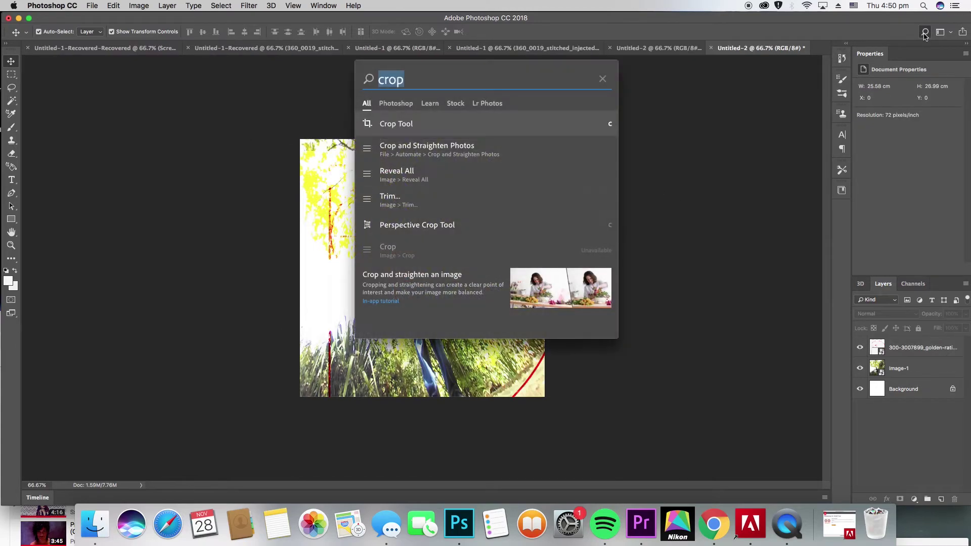
pyautogui.write('\\')
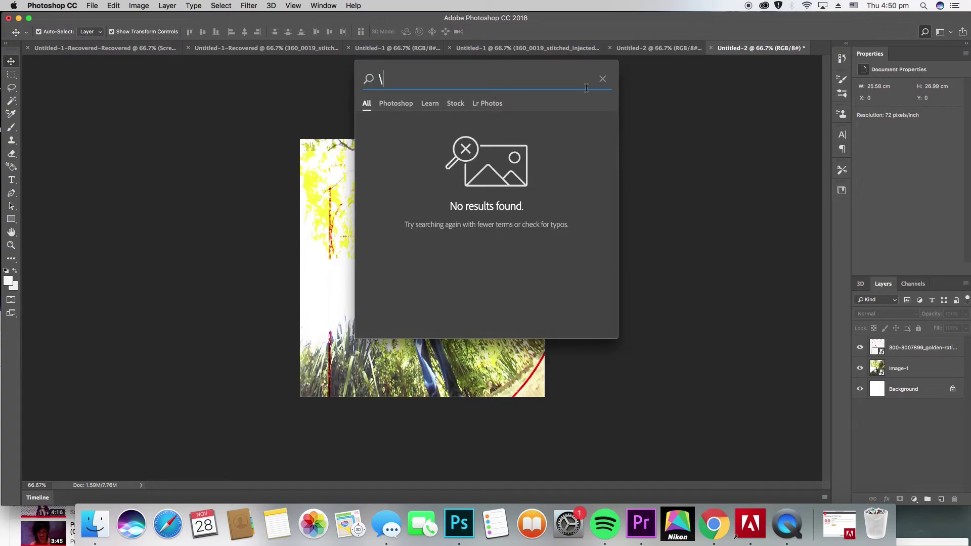
pyautogui.press('BackSpace')
pyautogui.write('cr')
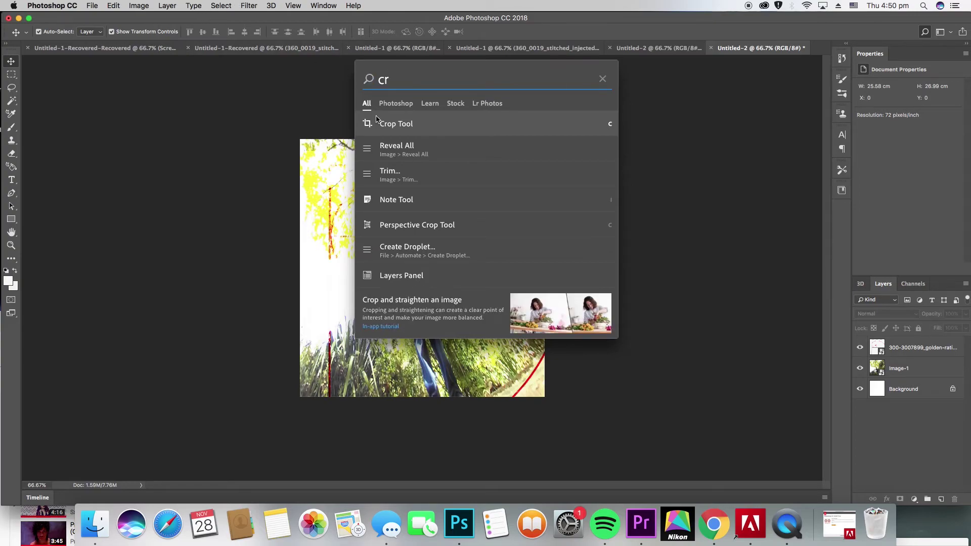
pyautogui.click(441, 126)
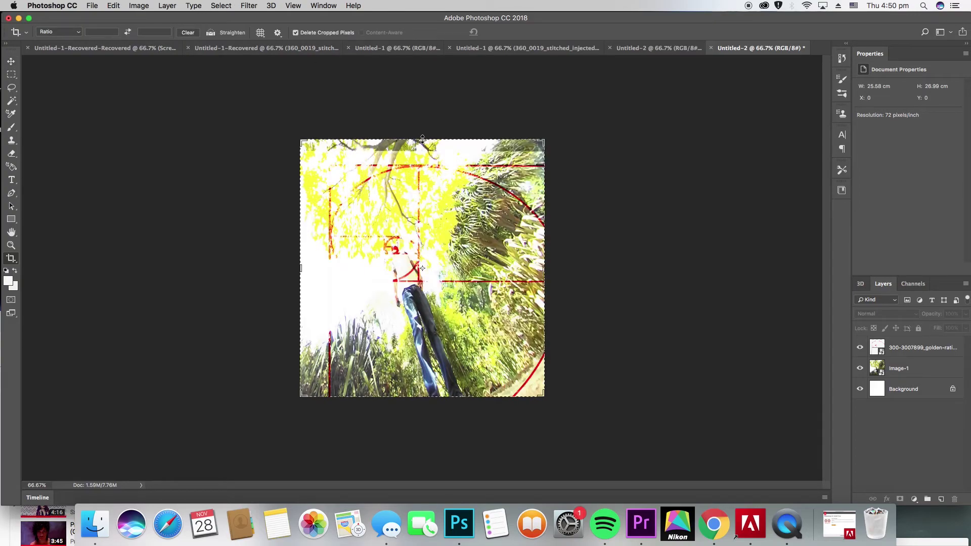
pyautogui.moveTo(422, 145); pyautogui.dragTo(422, 145)
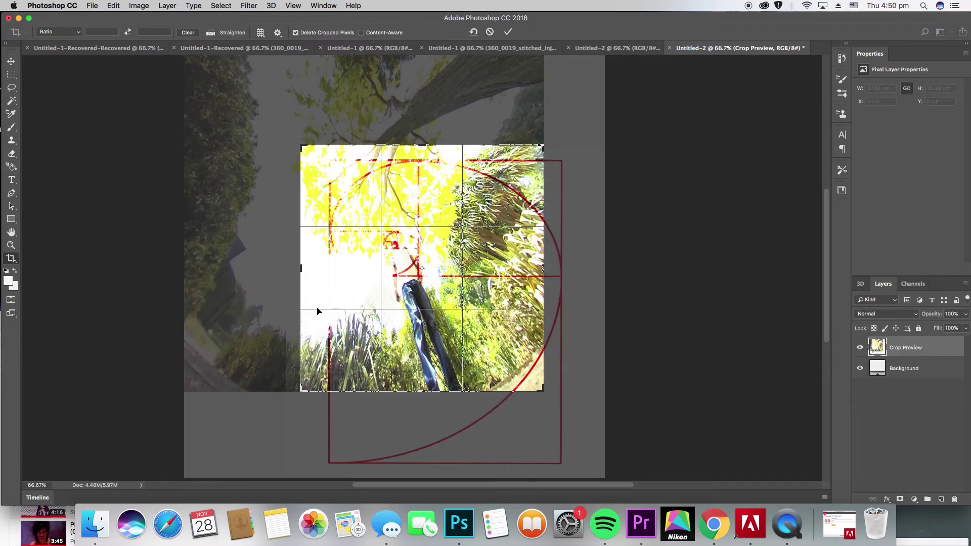
pyautogui.moveTo(300, 269); pyautogui.dragTo(314, 271)
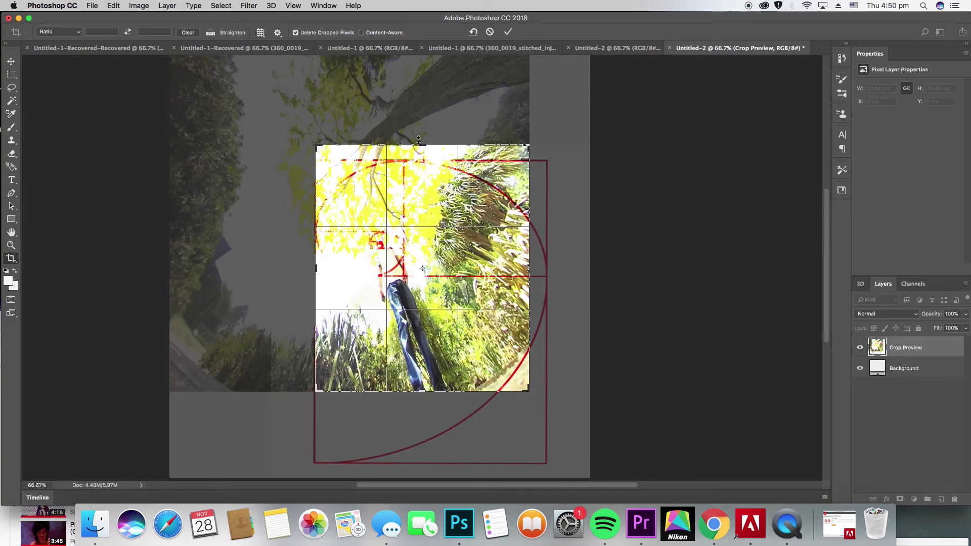
pyautogui.moveTo(419, 140); pyautogui.dragTo(422, 147)
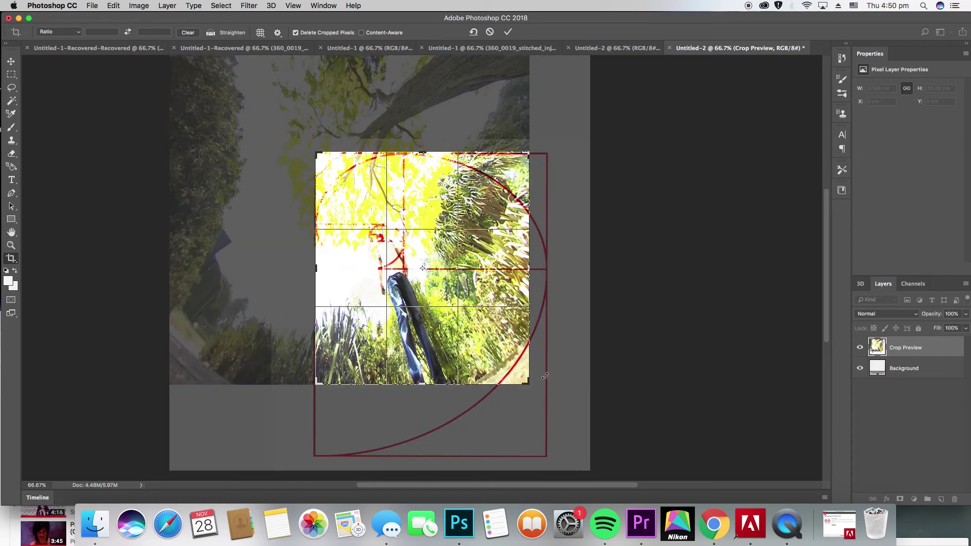
pyautogui.click(507, 31)
# Delete the golden-ratio layer, leaving only the cropped garden photo above the background.
pyautogui.click(896, 348)
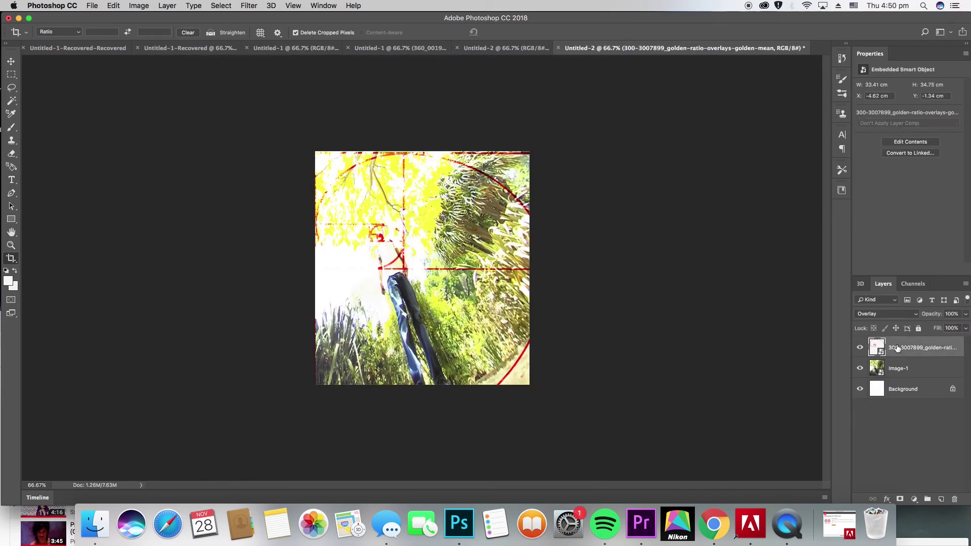
pyautogui.press('Delete')
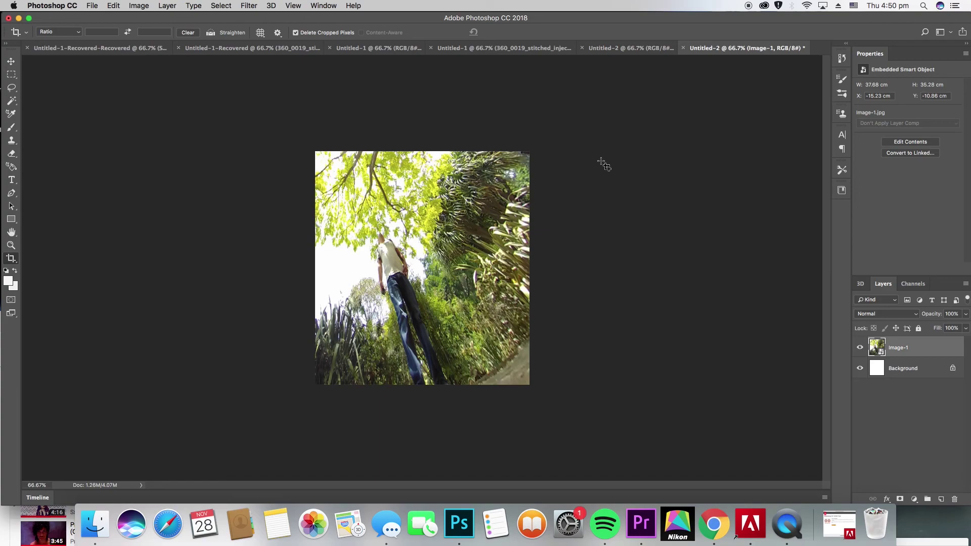
pyautogui.press('super+z')
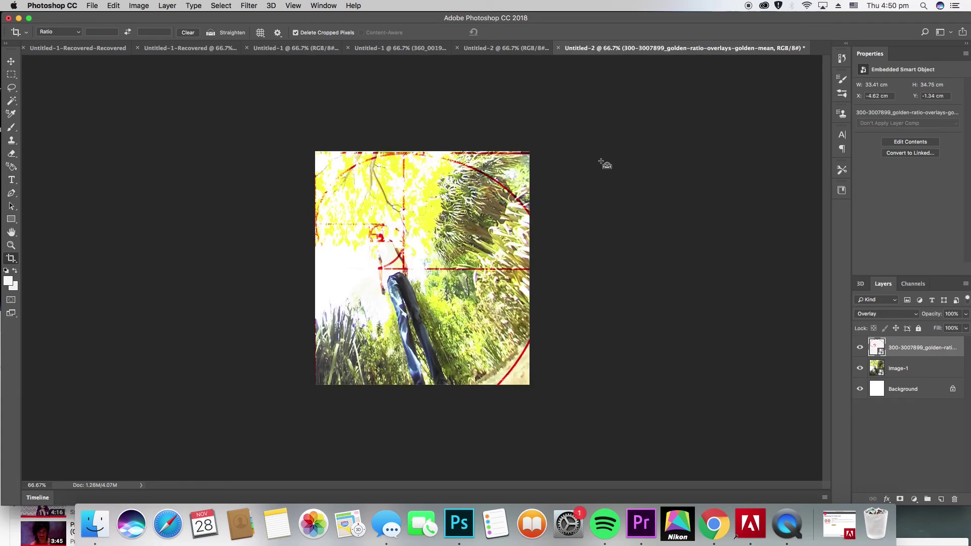
pyautogui.press('super+z')
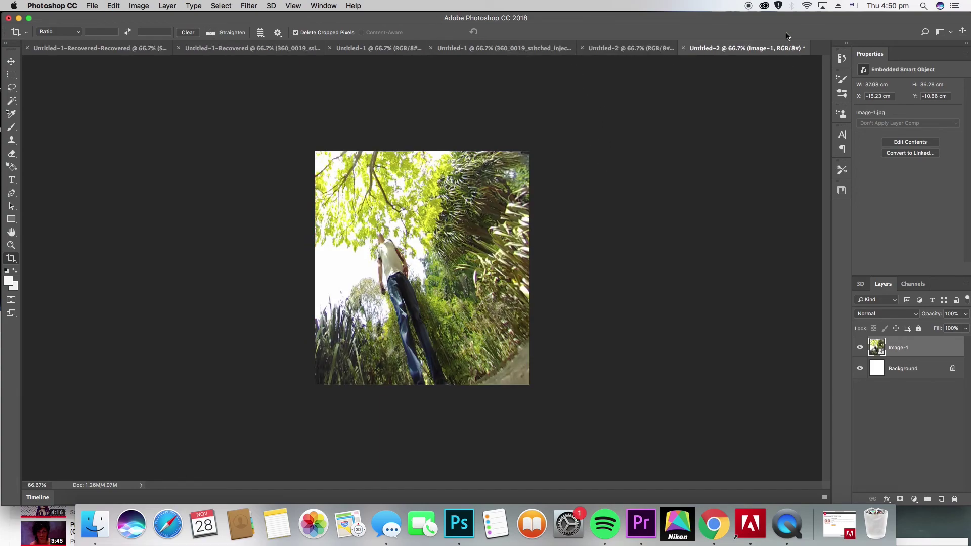